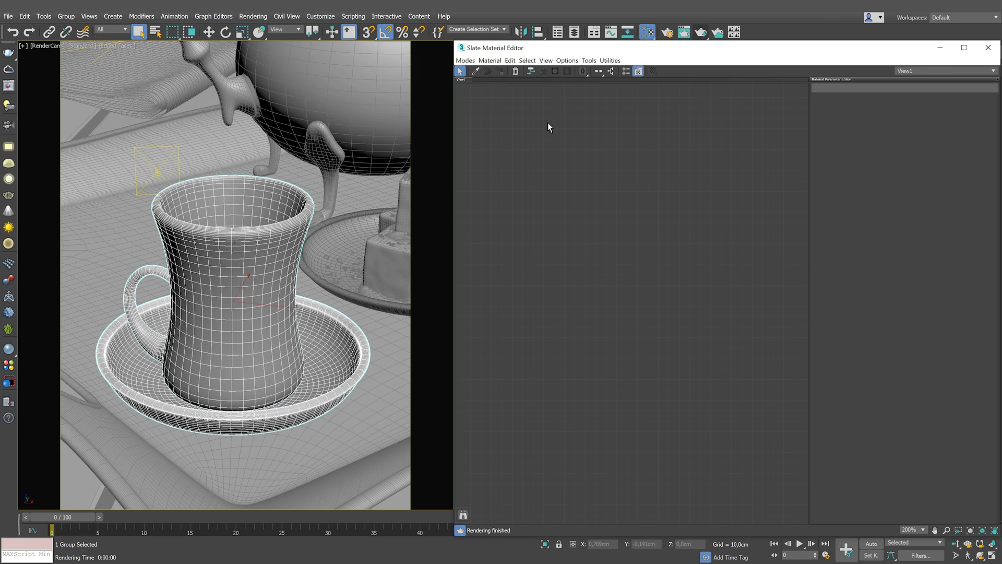
Create a VRayMtl material and assign it to the selected cup and saucer group.
right_click(547, 122)
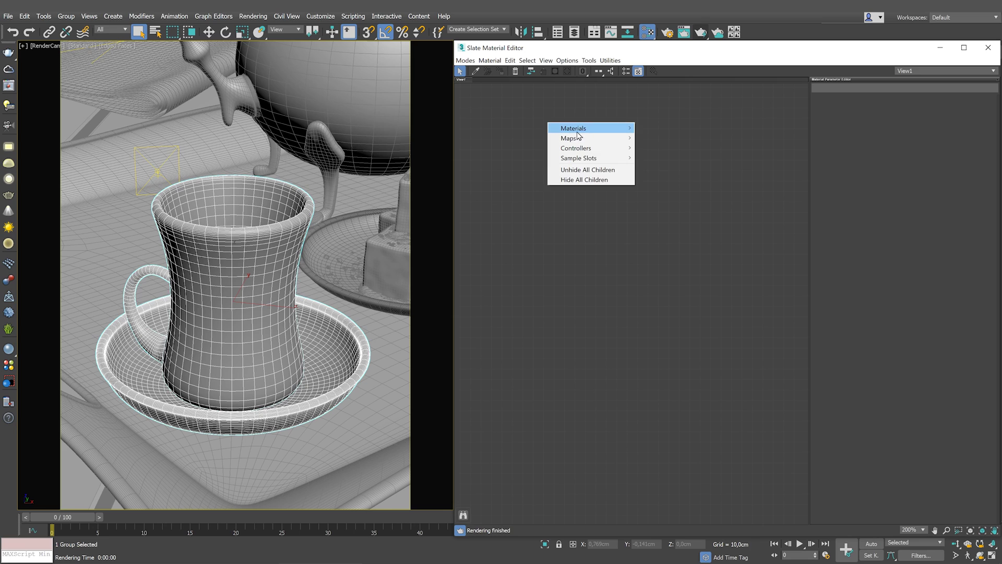
mouse_move(579, 129)
mouse_move(679, 149)
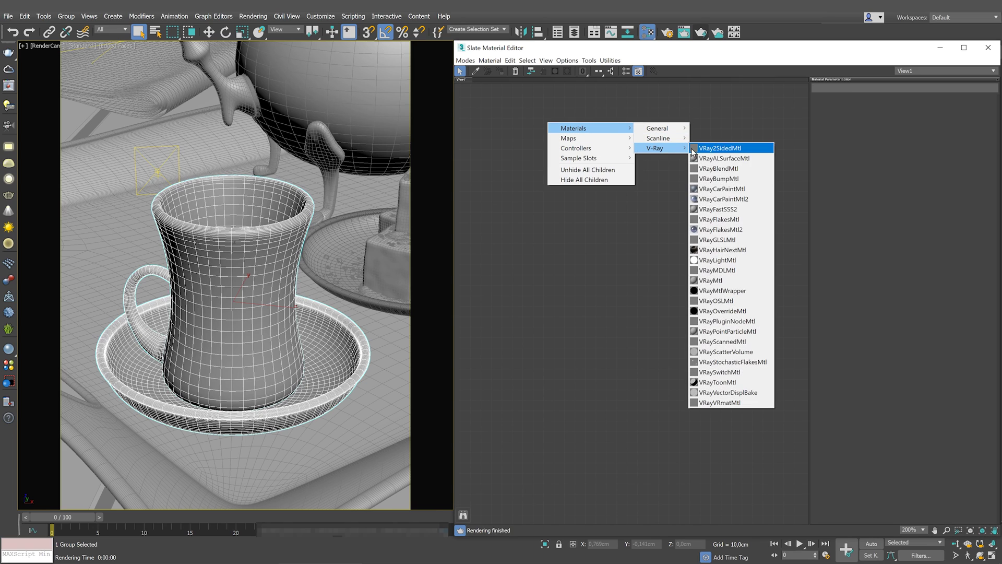
left_click(710, 281)
right_click(559, 120)
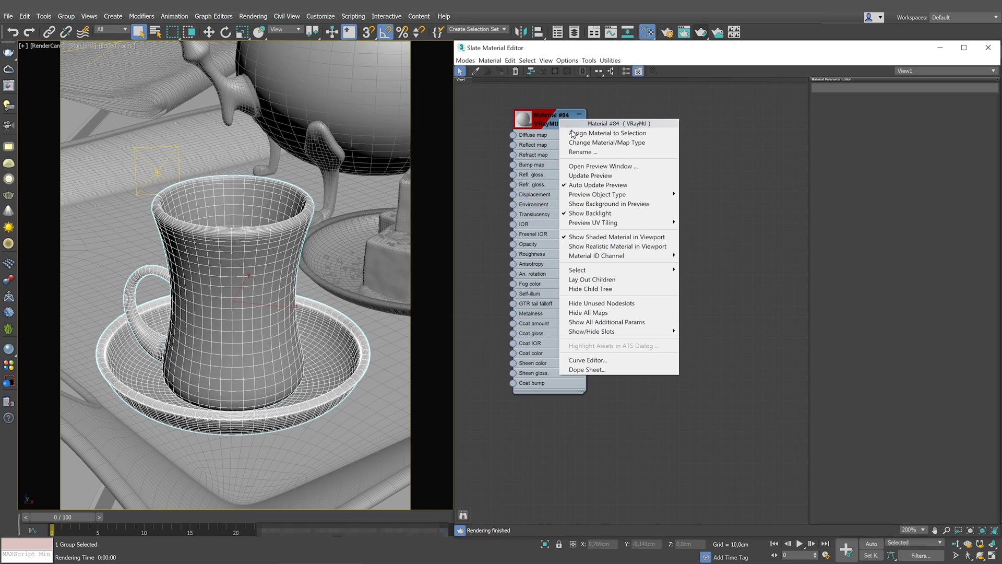
left_click(572, 133)
Open the V-Ray Frame Buffer and start an interactive render of the cup.
right_click(390, 343)
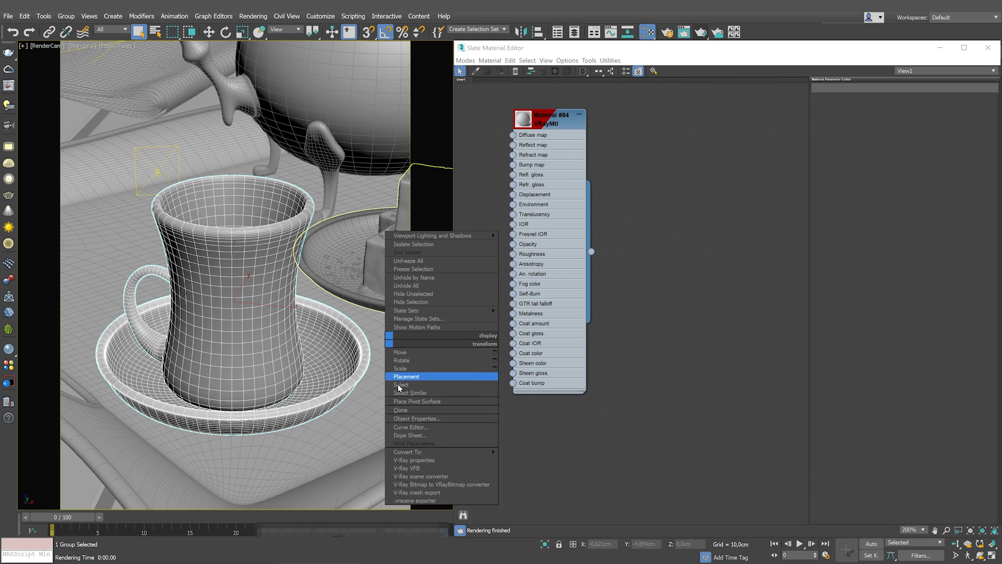
left_click(460, 468)
left_click(408, 77)
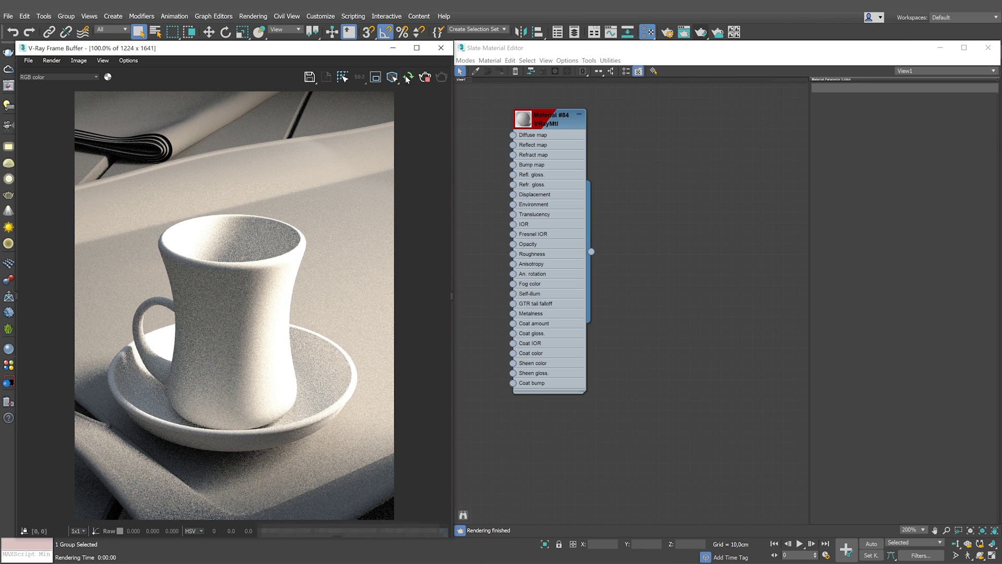
Set the new material's diffuse color to a dark, near-black gray.
left_click(547, 123)
double_click(547, 121)
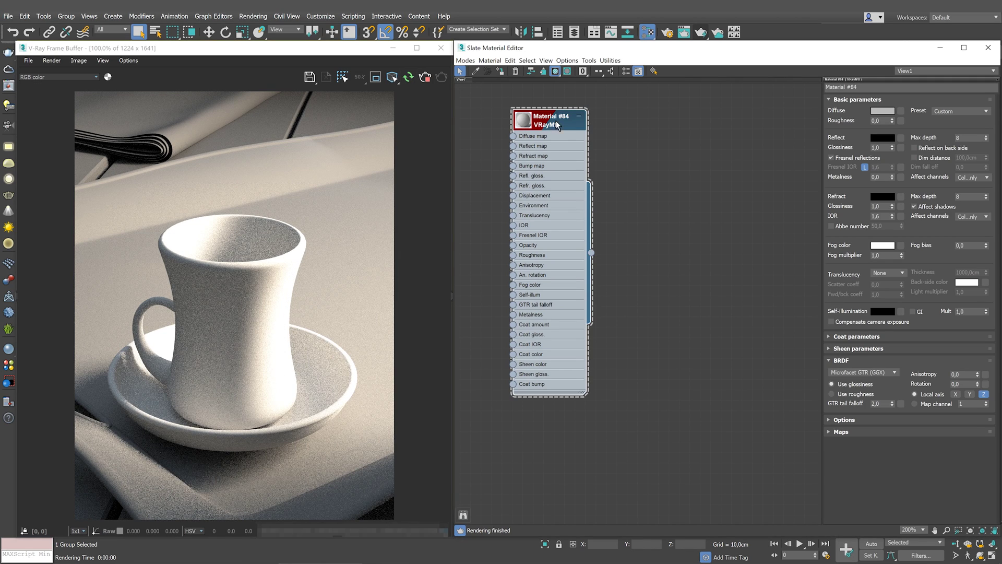
left_click(882, 110)
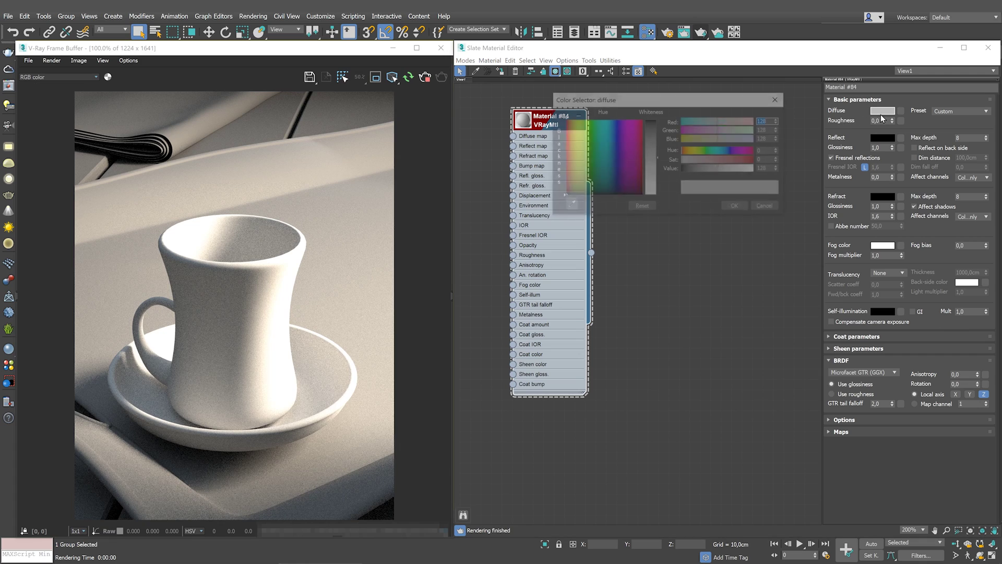
left_click(654, 123)
left_click(739, 204)
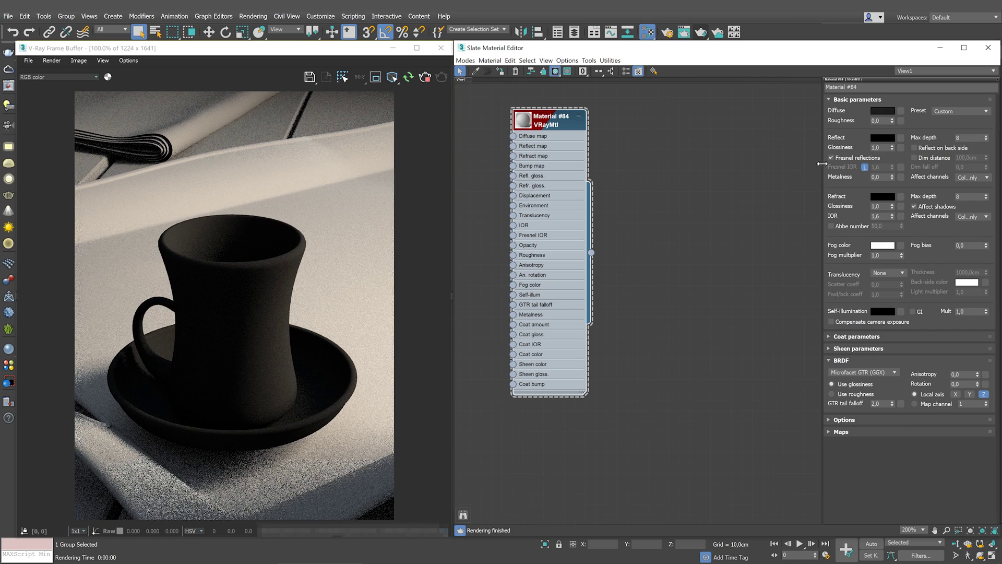
Set the material's reflection color to near-white with a value of 238.
left_click(882, 138)
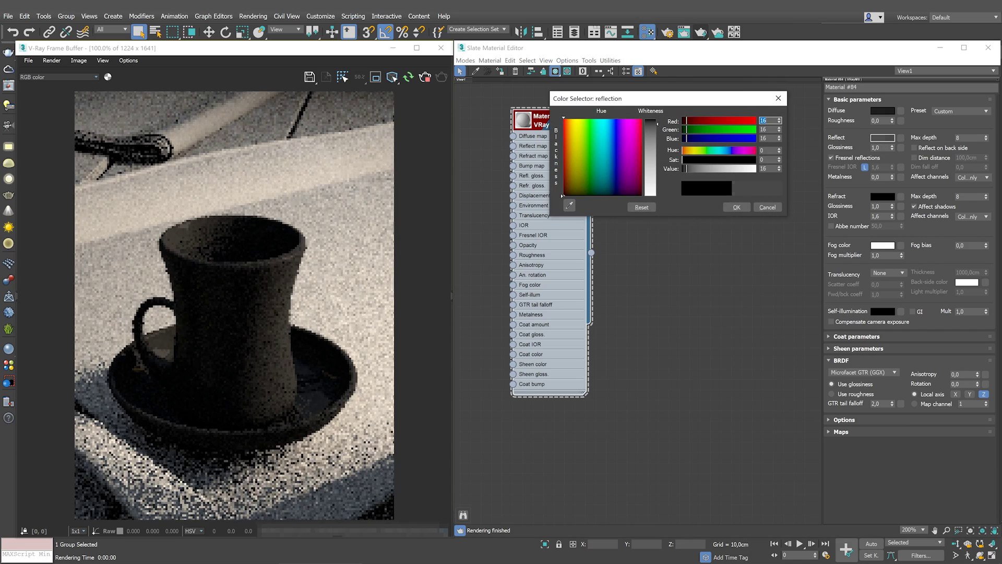
left_click_drag(684, 169, 752, 168)
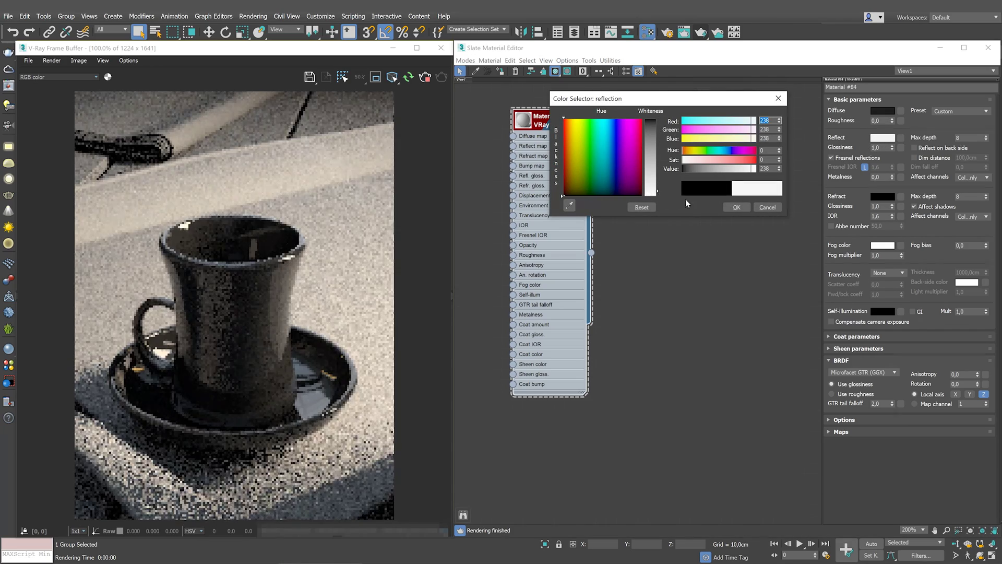
left_click(734, 207)
Make the material fully refractive with a white refraction color and set its IOR to 1,517.
left_click(882, 196)
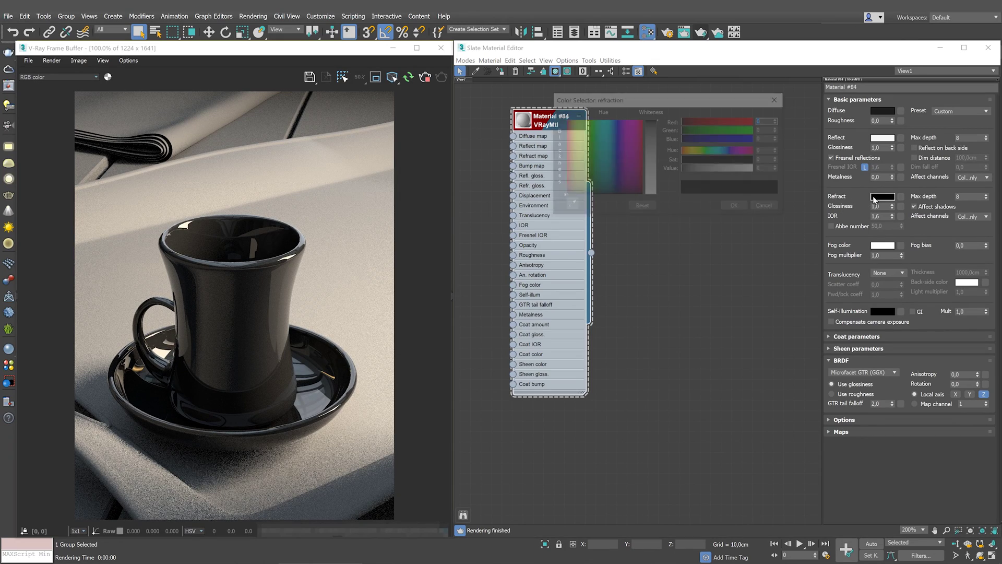
left_click_drag(653, 128, 652, 194)
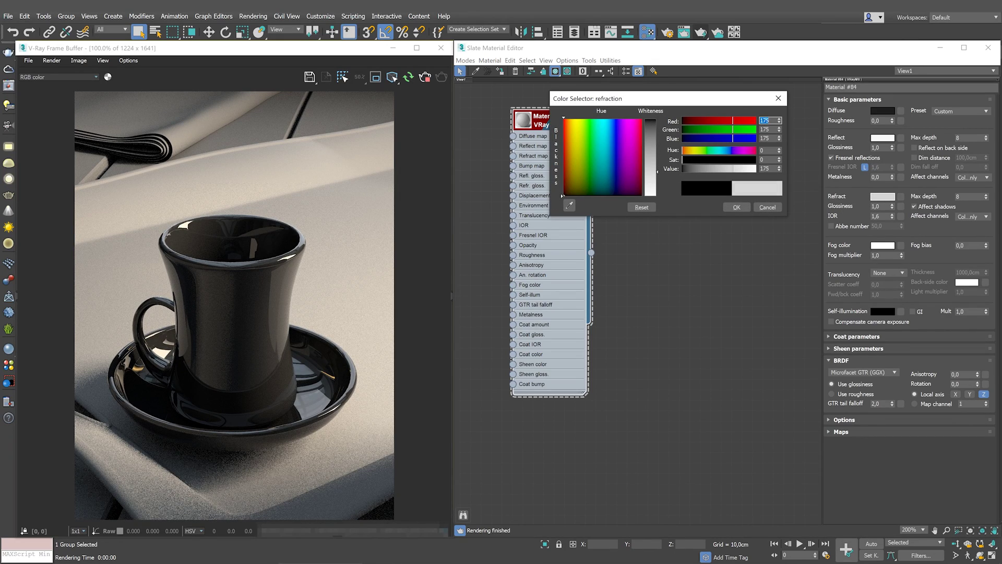
left_click(736, 207)
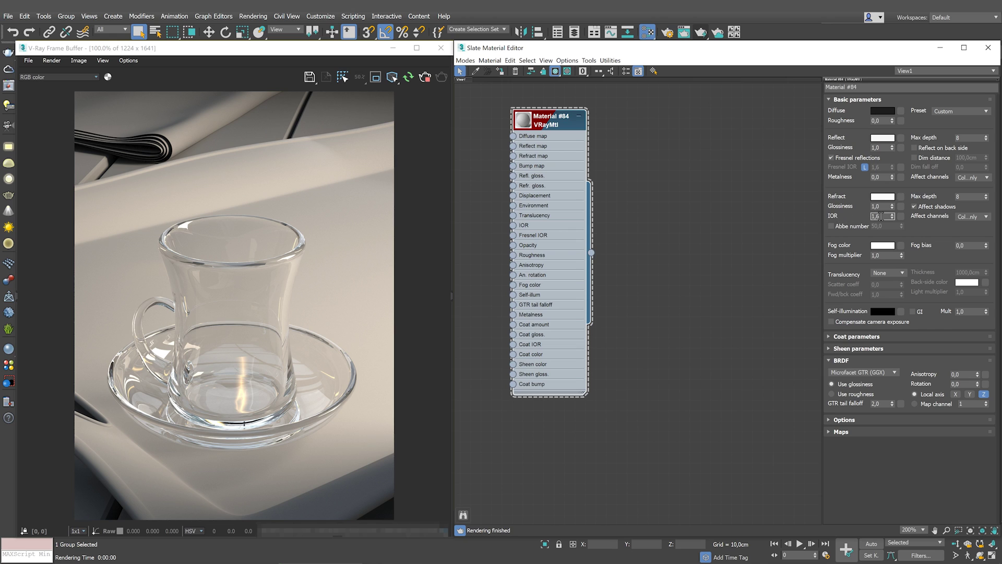
type("17")
key("Return")
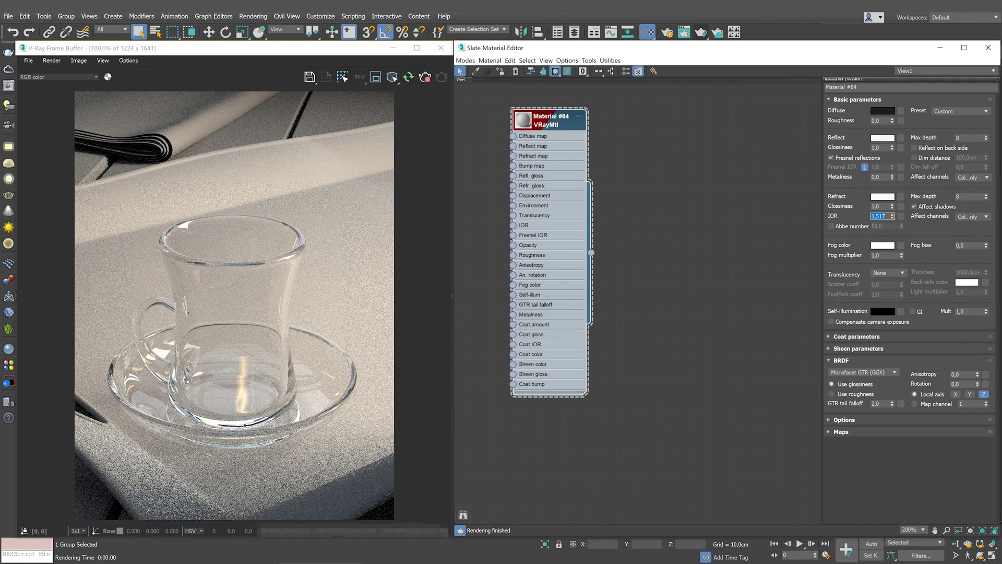
Set the reflection glossiness to 0,95 and the refraction glossiness to 0,99.
double_click(882, 147)
type("0,95")
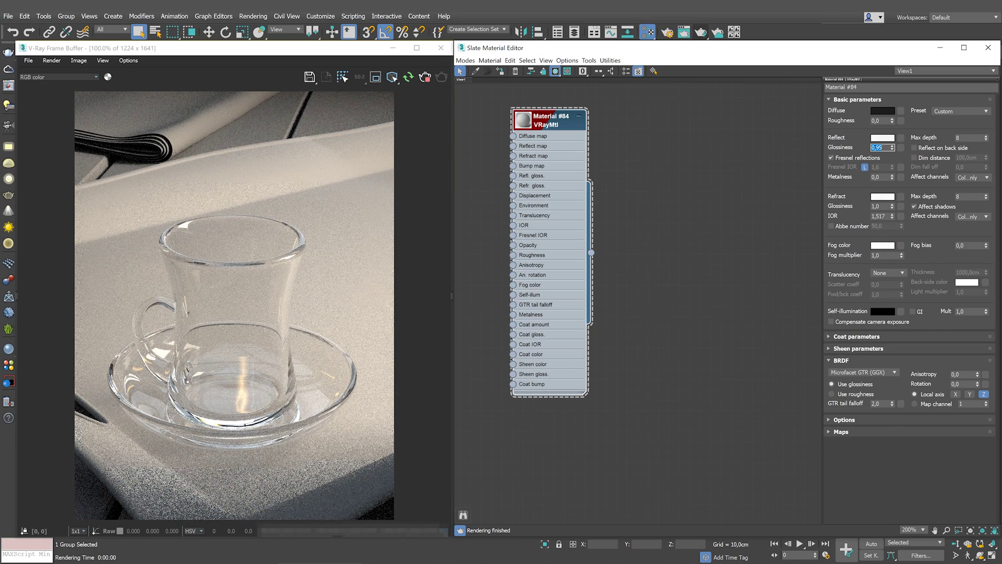
double_click(881, 206)
key("BackSpace")
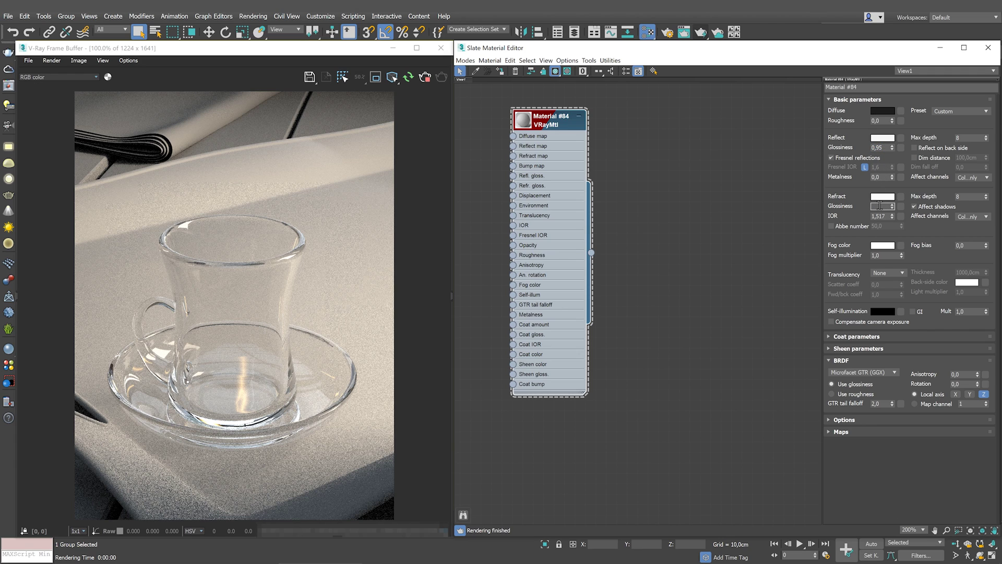
type("0,99")
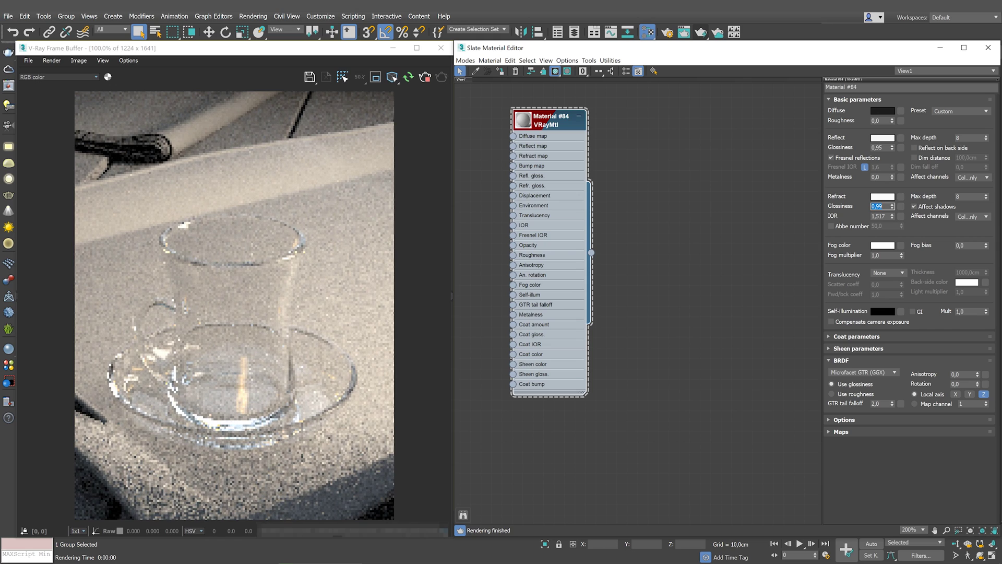
Review the fog system units scaling option and set the fog color to blue with red 10, green 10 and blue 255.
left_click(836, 420)
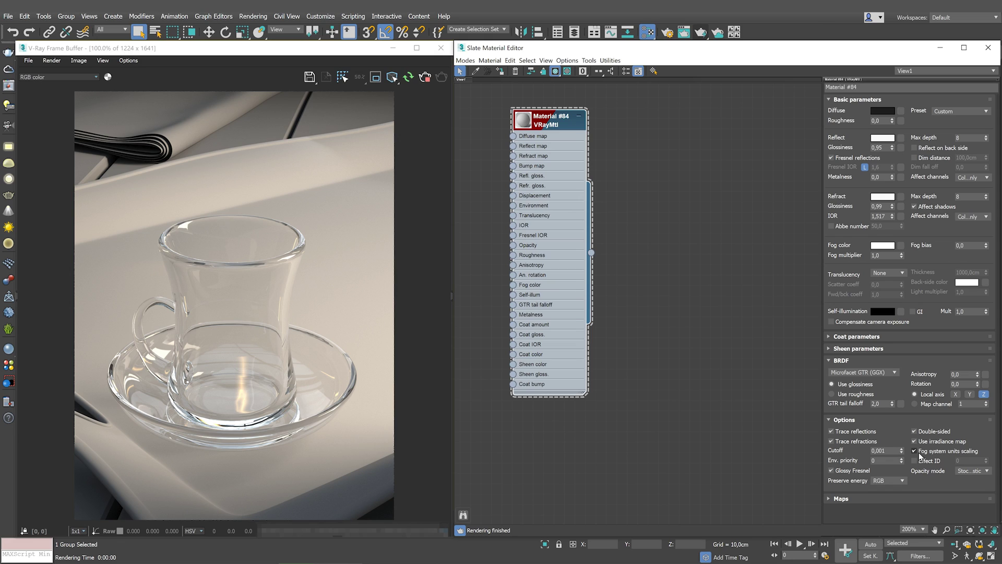
left_click(844, 420)
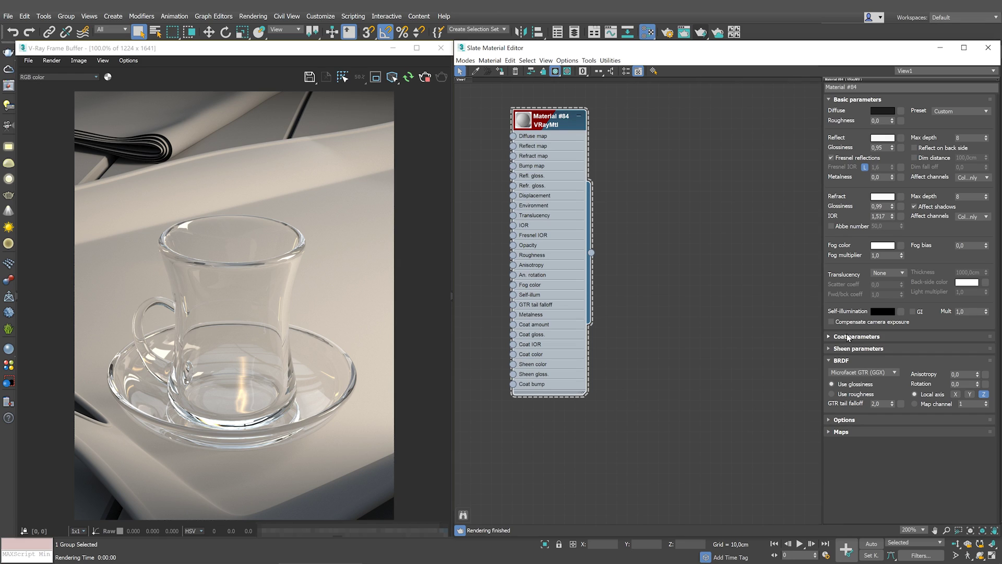
left_click(882, 245)
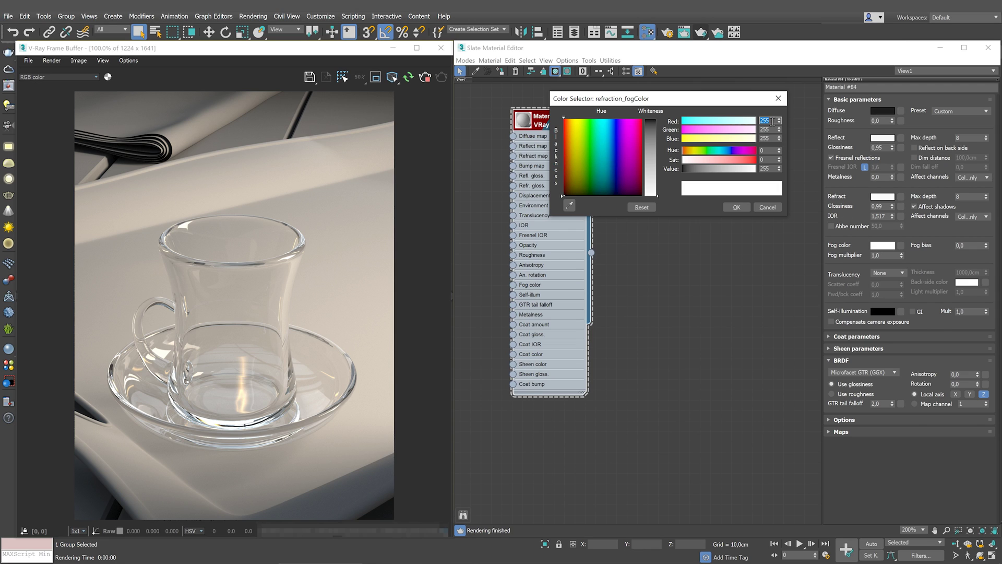
key("BackSpace")
type("10")
key("Tab")
type("10")
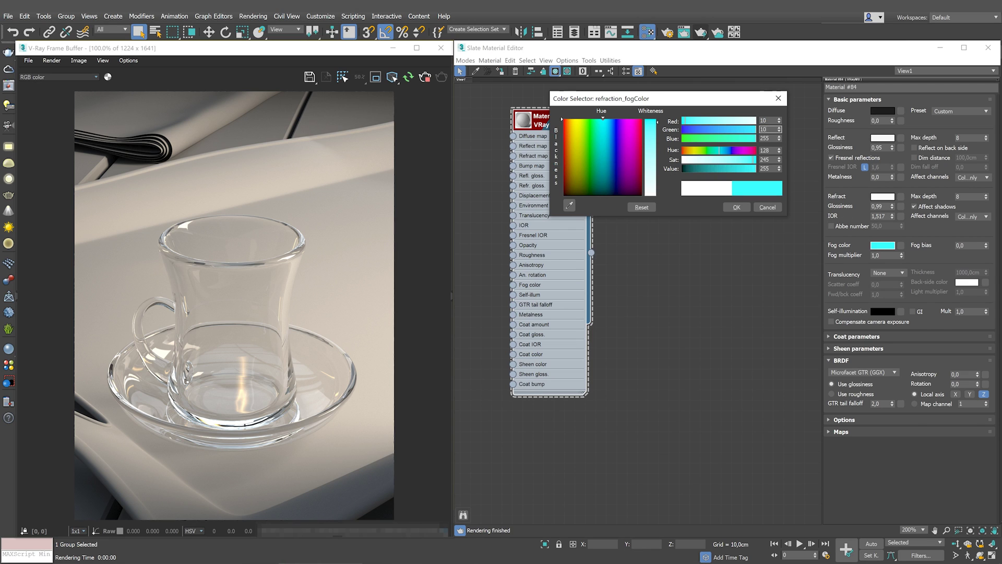
key("Tab")
left_click(732, 211)
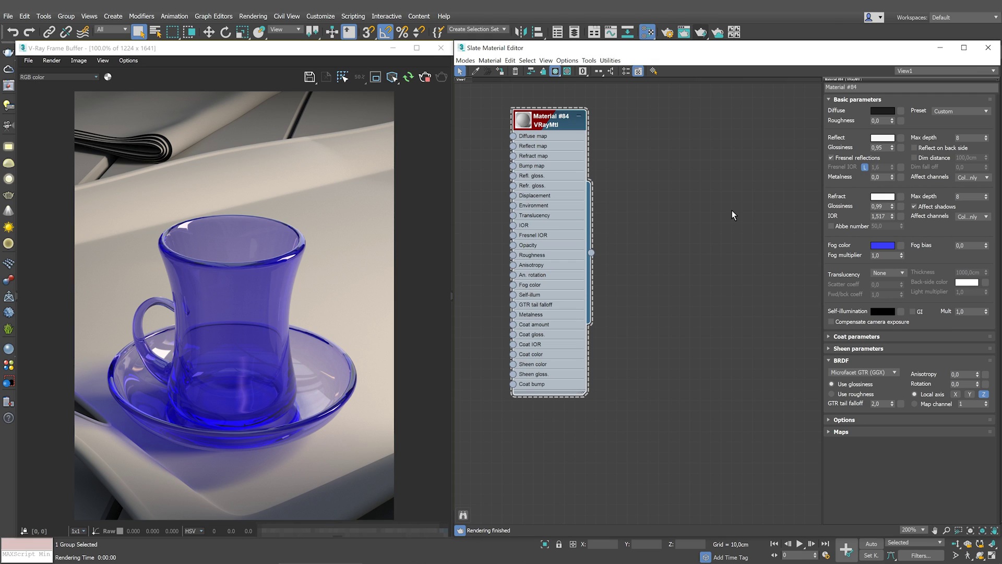
Set the material's fog multiplier to 0,05.
left_click(882, 256)
type("0,")
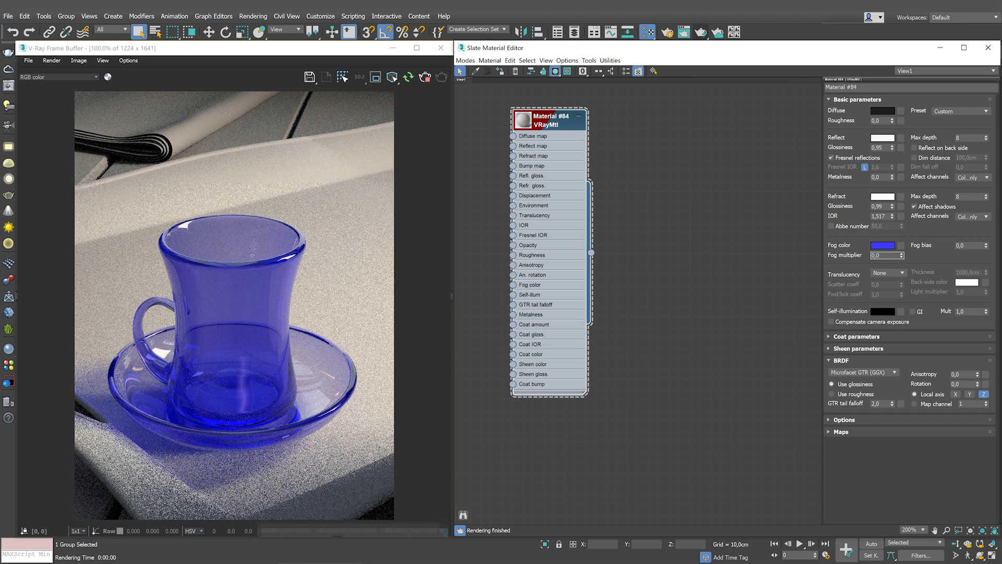
type("05")
key("Return")
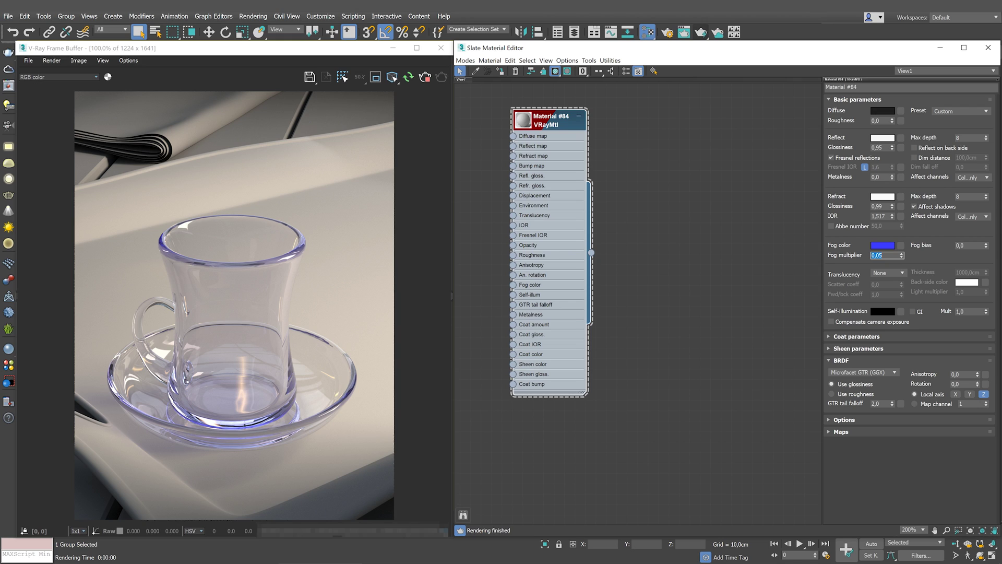
Set the fog multiplier to 0 and desaturate the fog color to white.
type("0,")
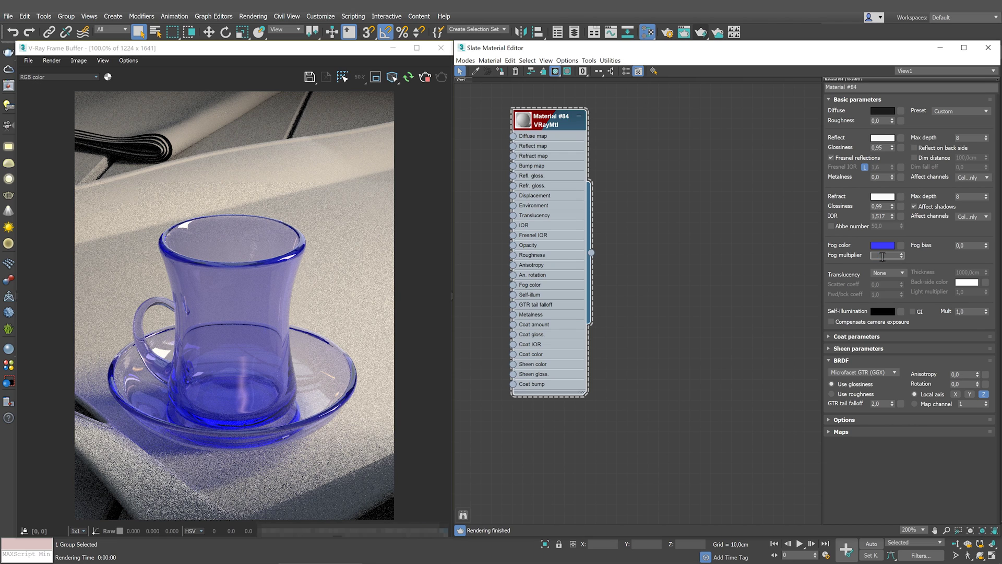
type("0")
left_click(884, 246)
left_click_drag(753, 159, 681, 159)
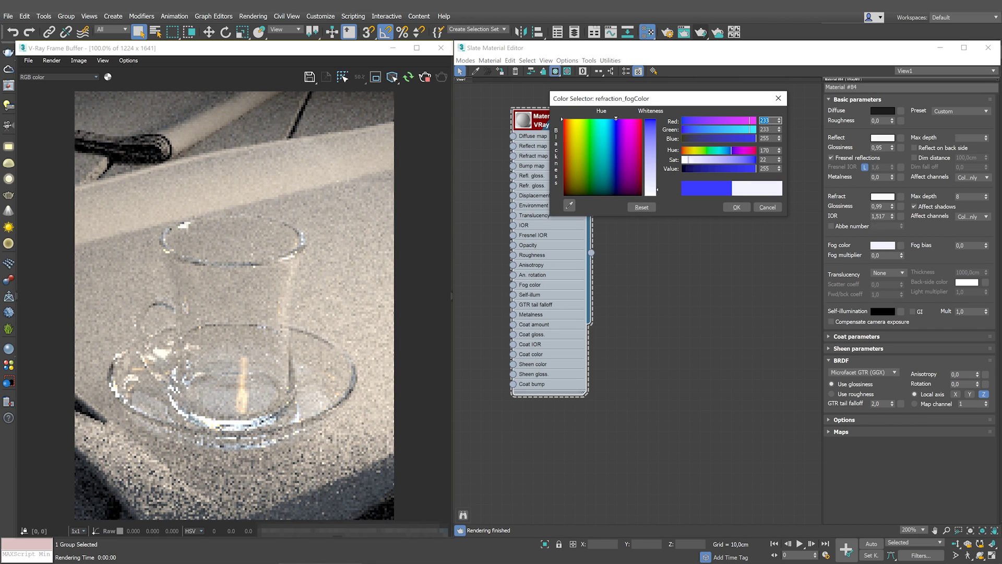
left_click(736, 207)
Set both the refraction glossiness and the reflection glossiness to 0,8 for a frosted glass look.
key("BackSpace")
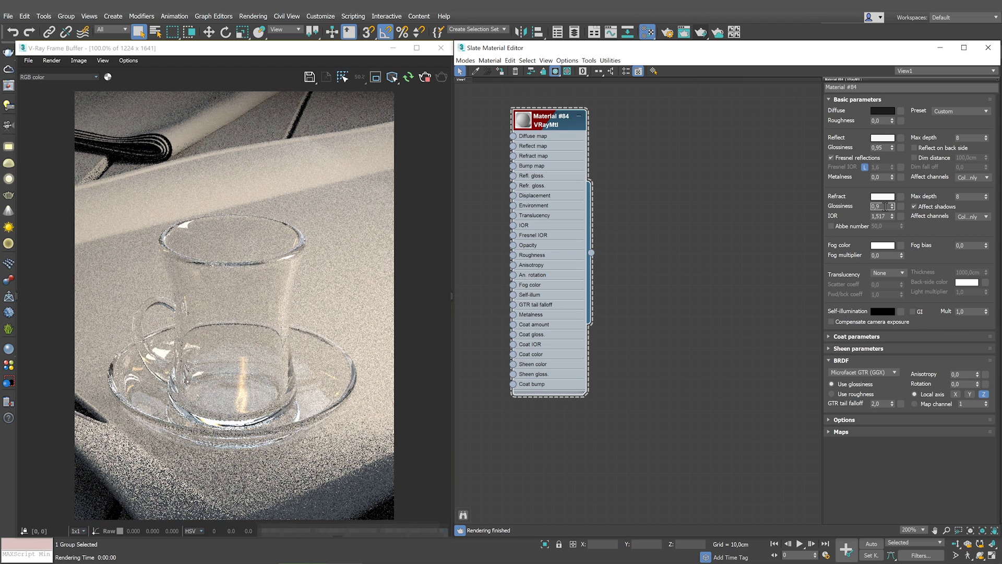
type("8")
key("Return")
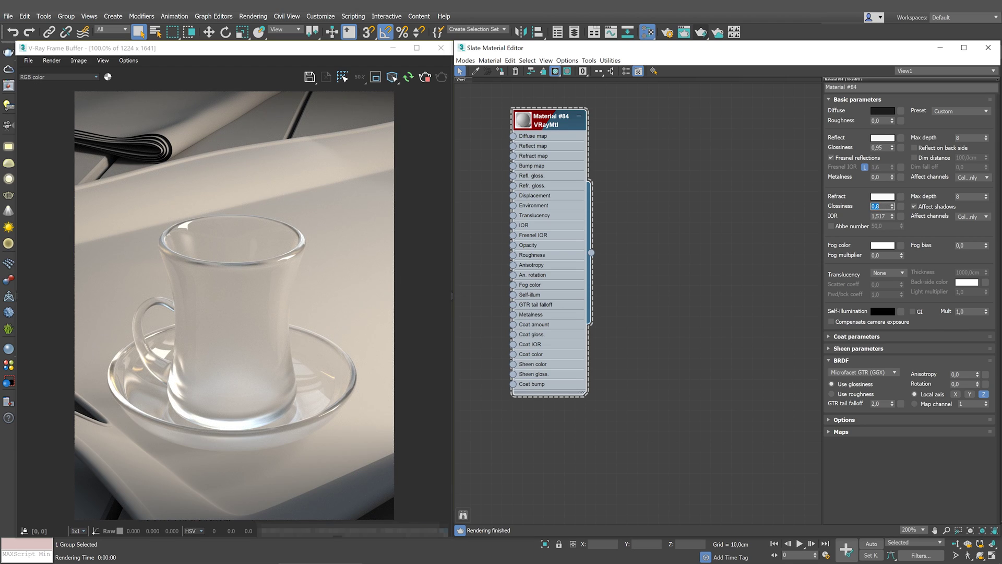
left_click(885, 147)
key("BackSpace")
type("8")
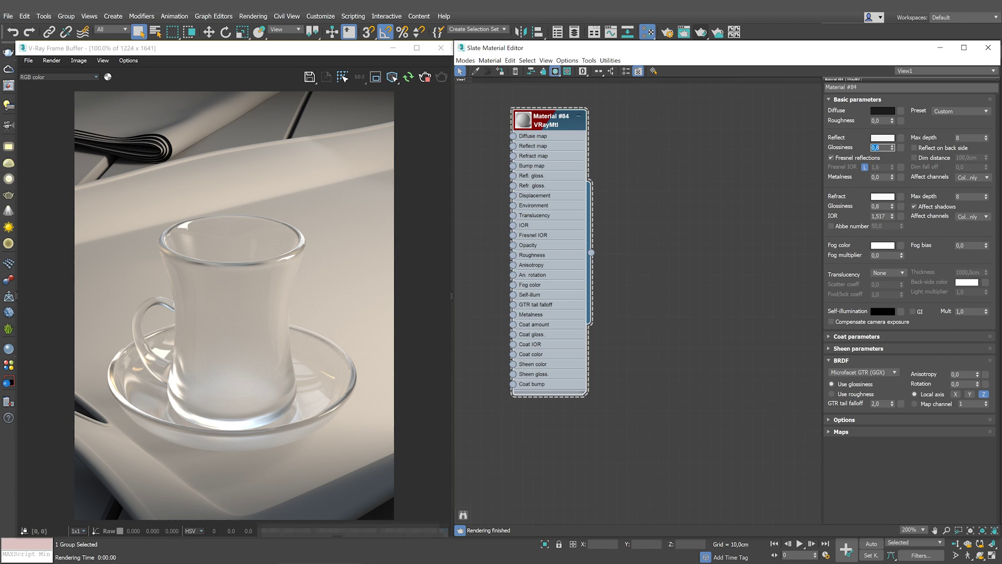